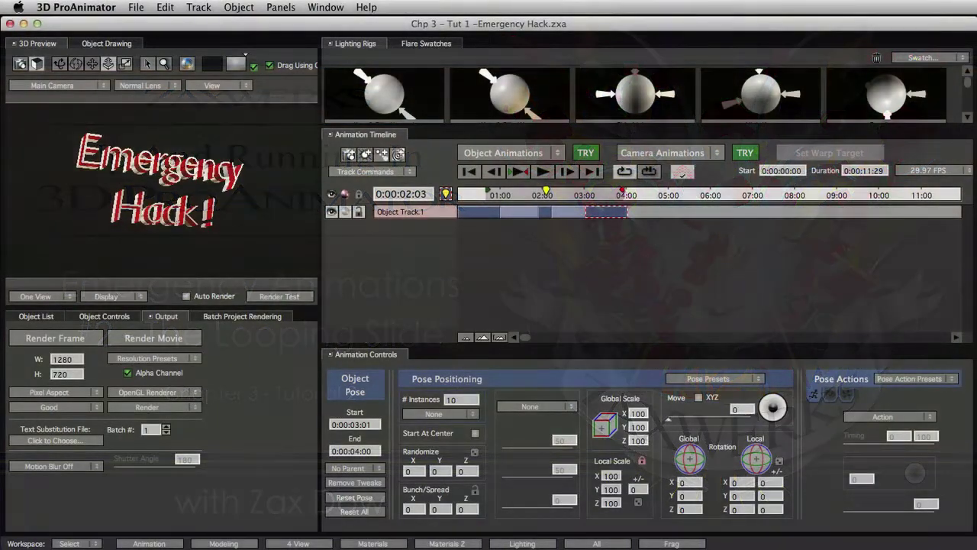
# - Preview the work area, and lengthen the middle pose on Object Track.1 so it ends at about 0:00:02:26
pyautogui.click(559, 214)
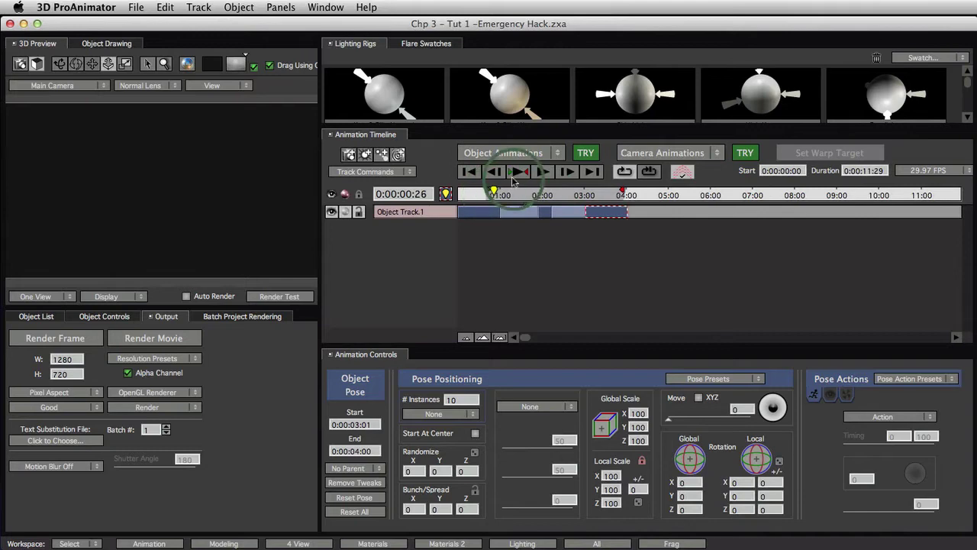
pyautogui.click(516, 172)
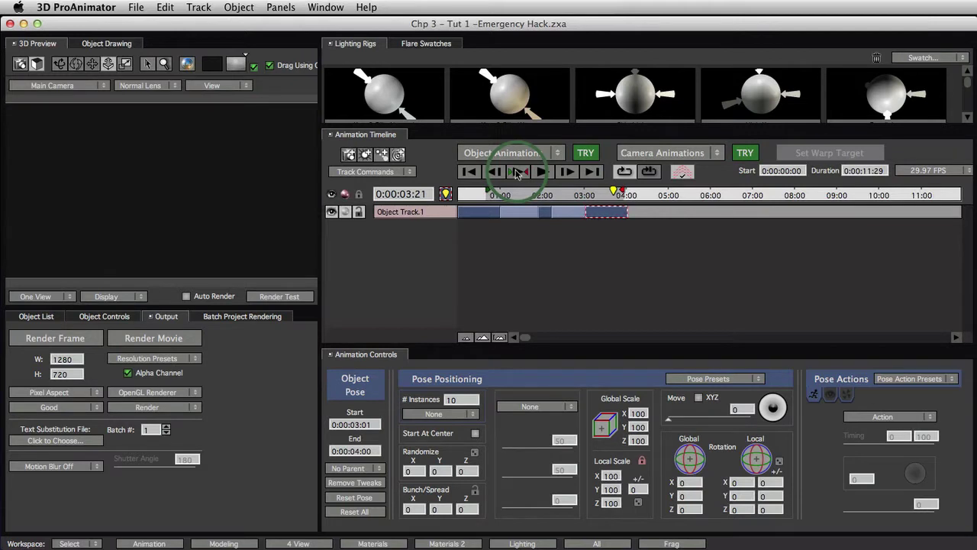
pyautogui.click(609, 232)
pyautogui.moveTo(555, 214); pyautogui.dragTo(626, 211)
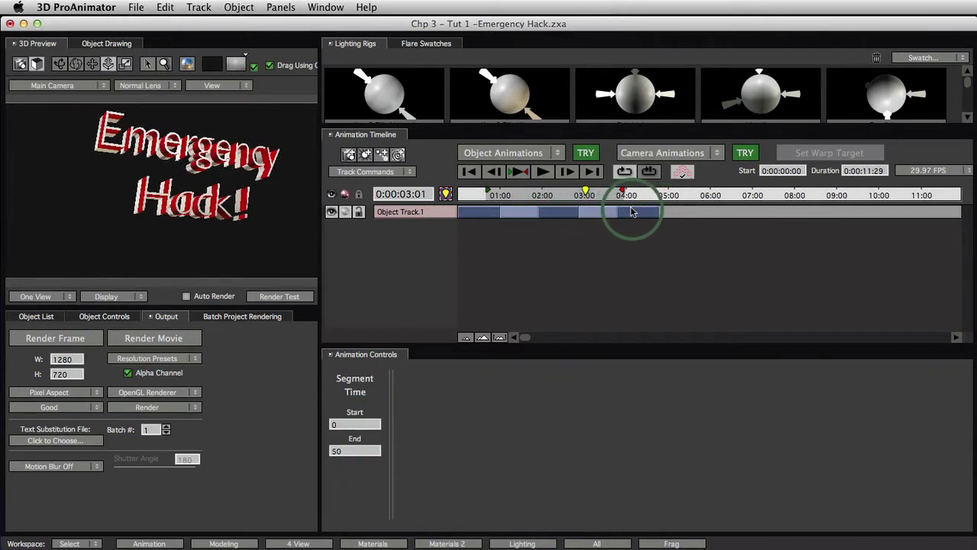
pyautogui.moveTo(514, 225); pyautogui.dragTo(580, 217)
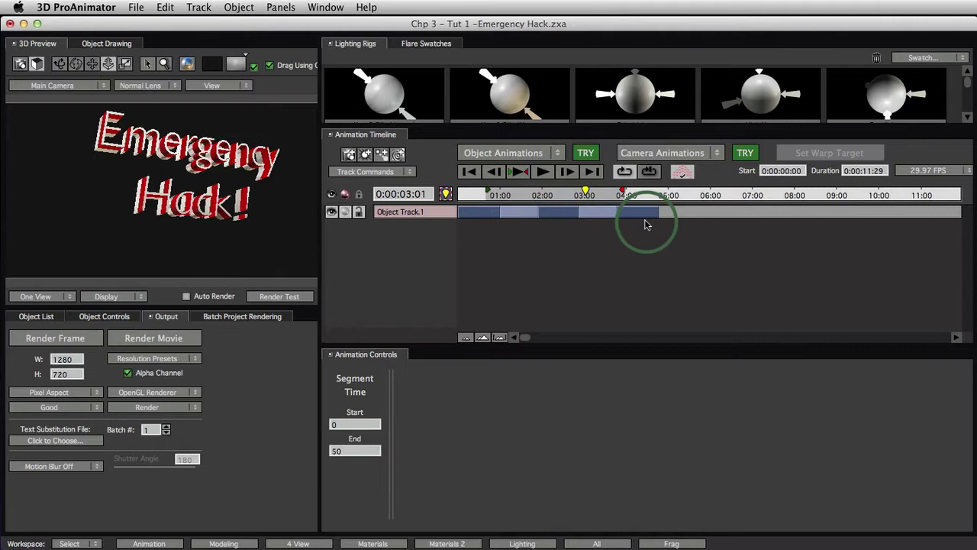
pyautogui.moveTo(646, 224); pyautogui.dragTo(573, 193)
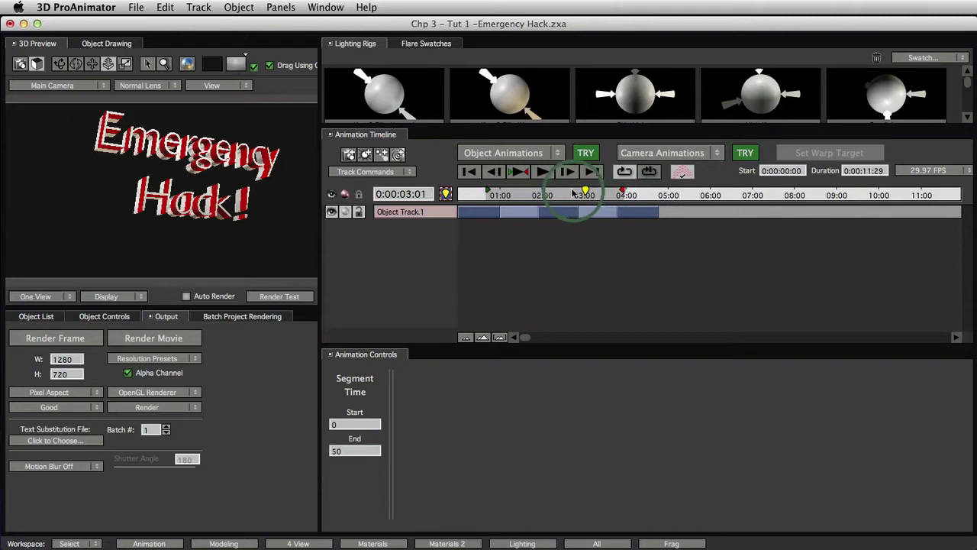
# - Play the work area and scrub through the middle pose to review the text's slide in and out
pyautogui.click(521, 173)
pyautogui.moveTo(201, 178); pyautogui.dragTo(517, 174)
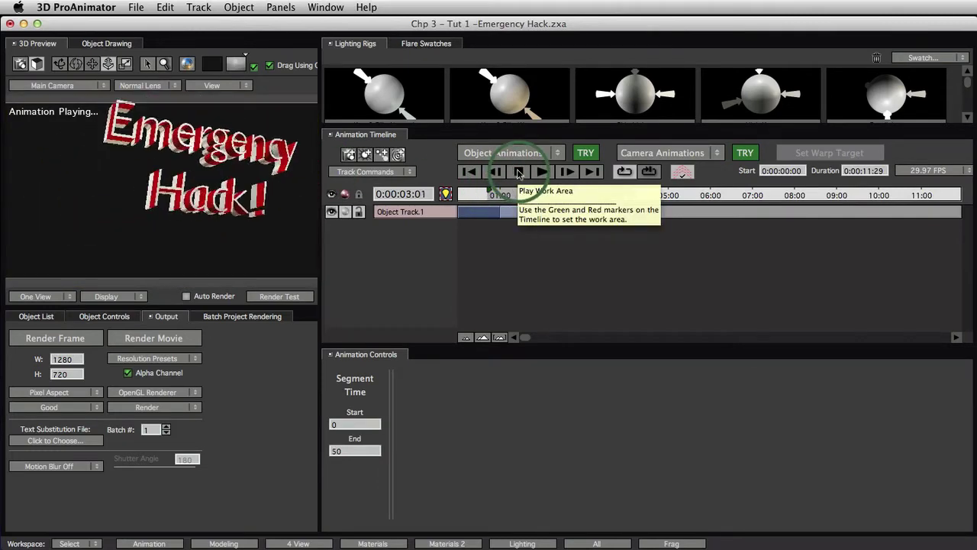
pyautogui.click(517, 172)
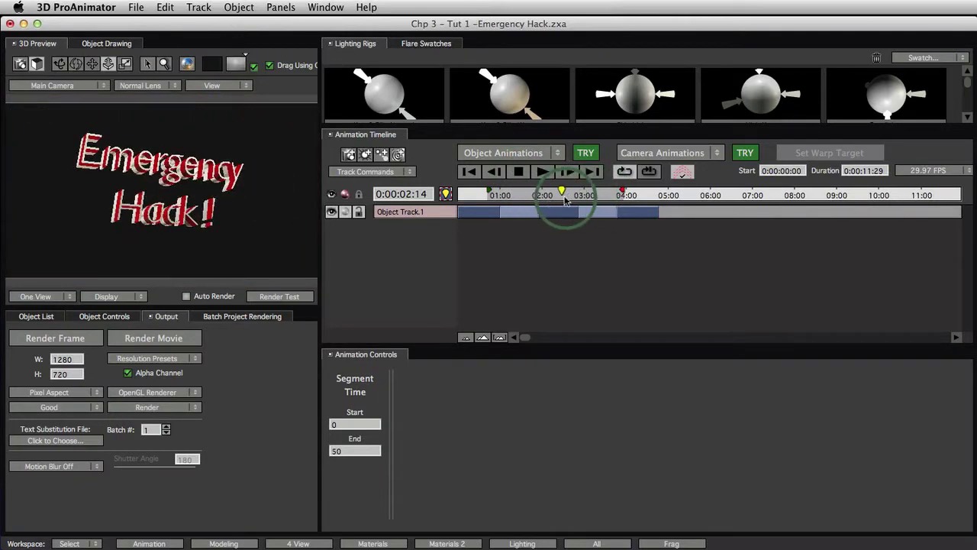
pyautogui.moveTo(565, 200); pyautogui.dragTo(536, 199)
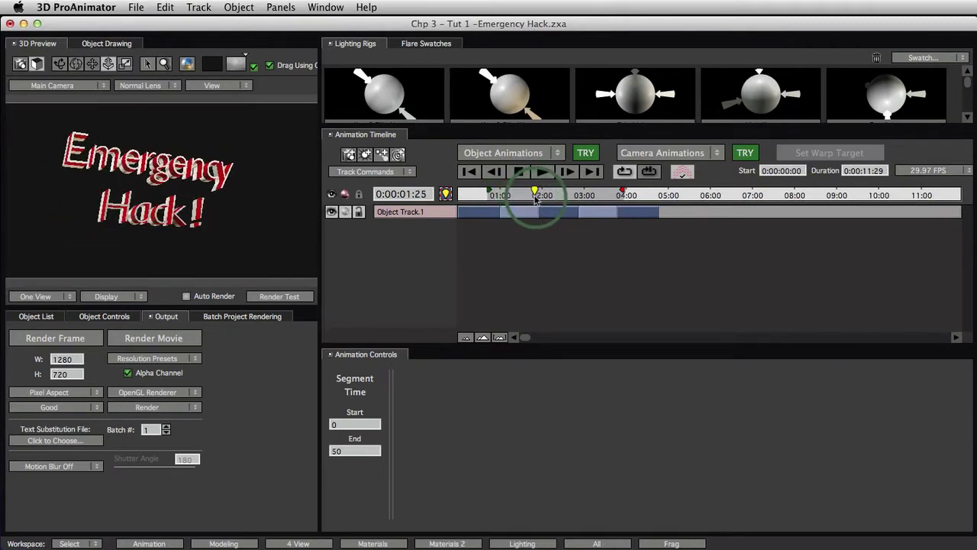
pyautogui.press('space')
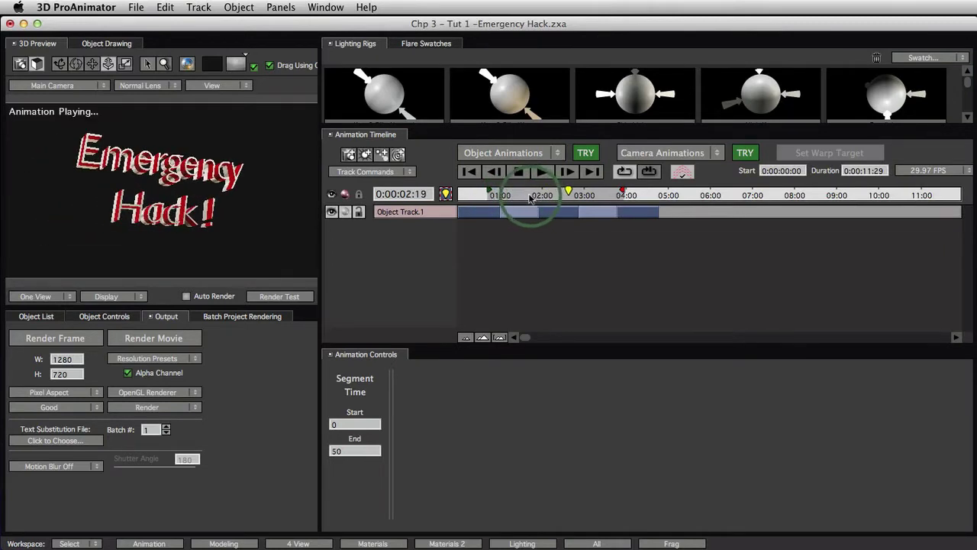
pyautogui.moveTo(532, 198); pyautogui.dragTo(521, 200)
# - Duplicate Object Track.1
pyautogui.click(397, 218)
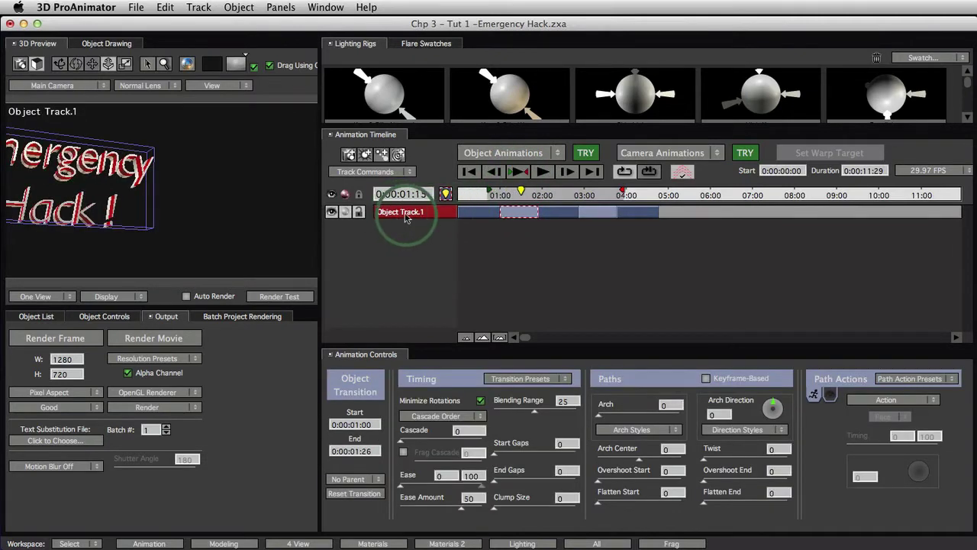
pyautogui.click(377, 172)
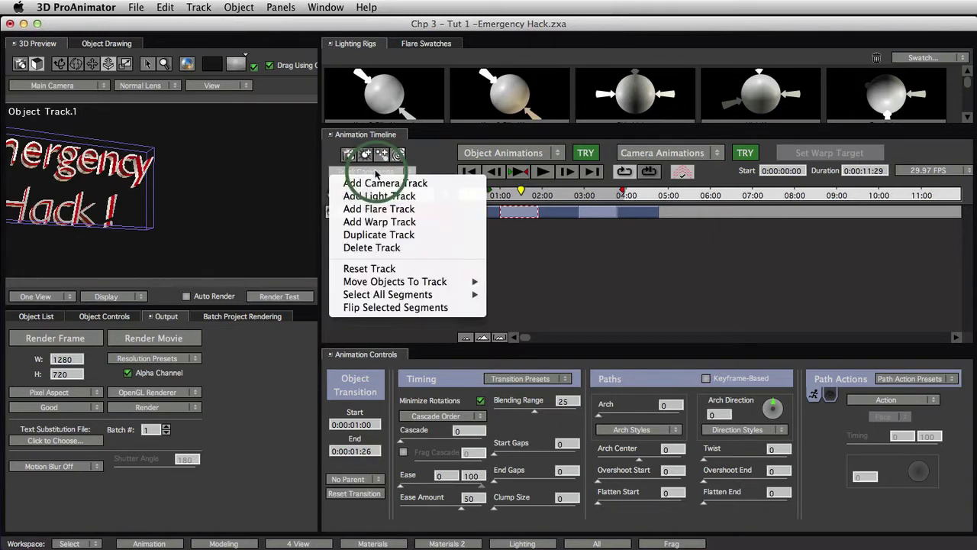
pyautogui.click(380, 235)
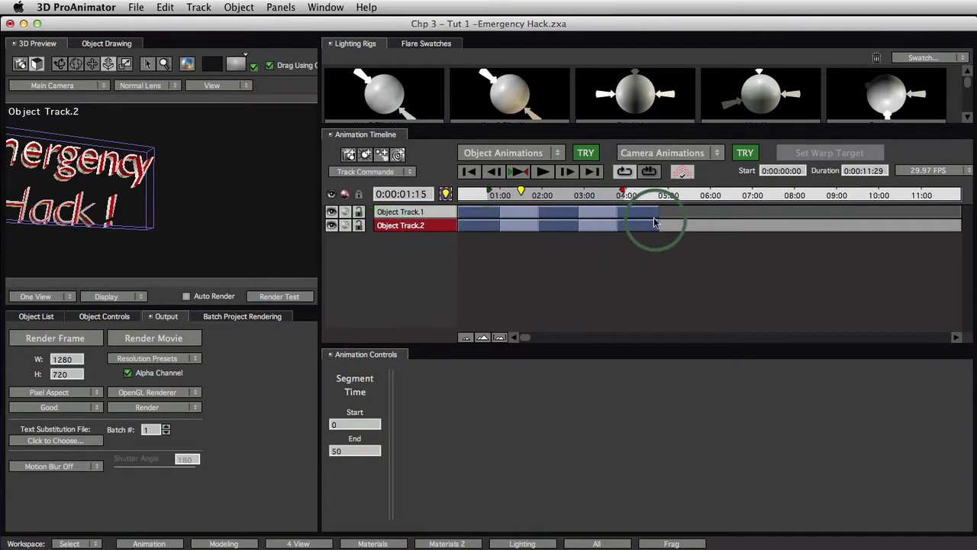
# - Hide Object Track.1 and move the playhead to the middle pose, at about 0:00:02:14, leaving only the duplicate's text showing
pyautogui.click(537, 194)
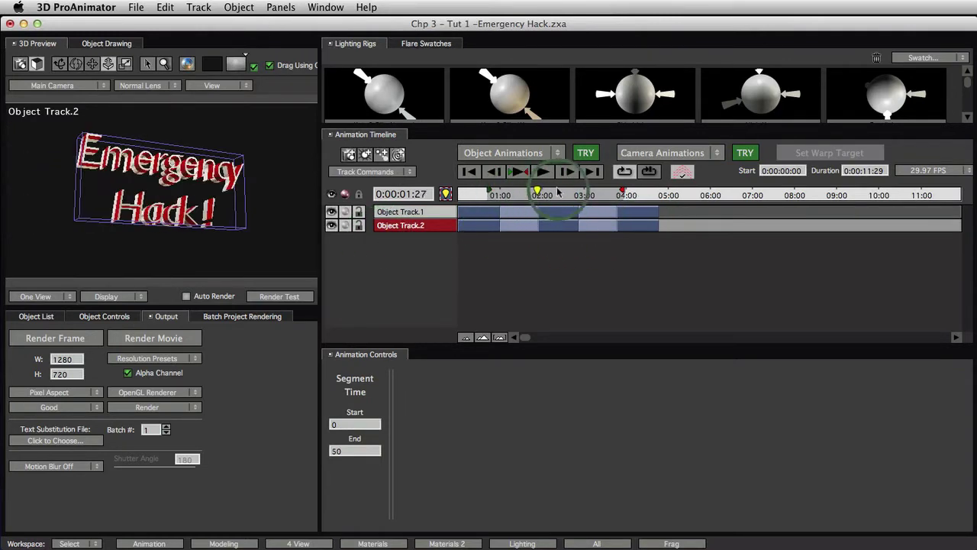
pyautogui.moveTo(558, 193); pyautogui.dragTo(518, 194)
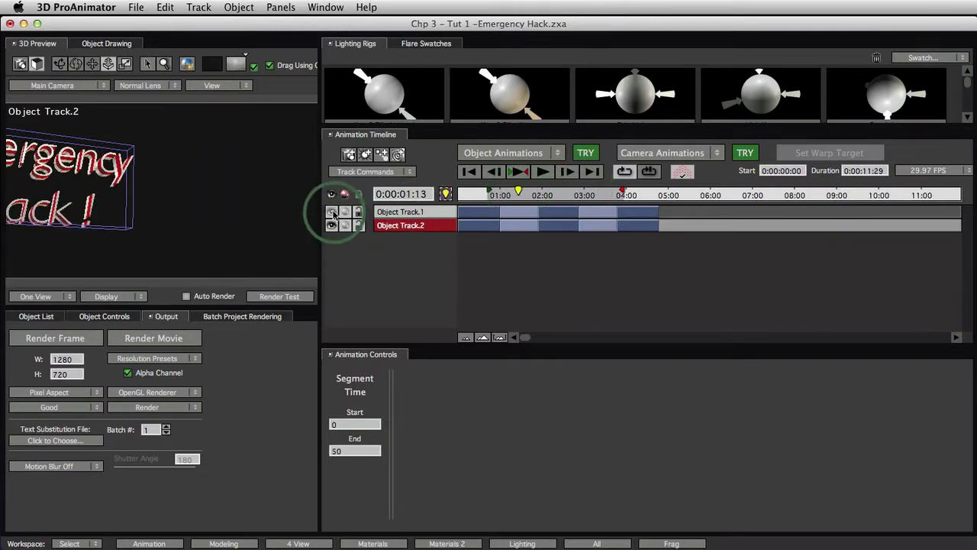
pyautogui.click(333, 215)
pyautogui.moveTo(569, 194); pyautogui.dragTo(566, 196)
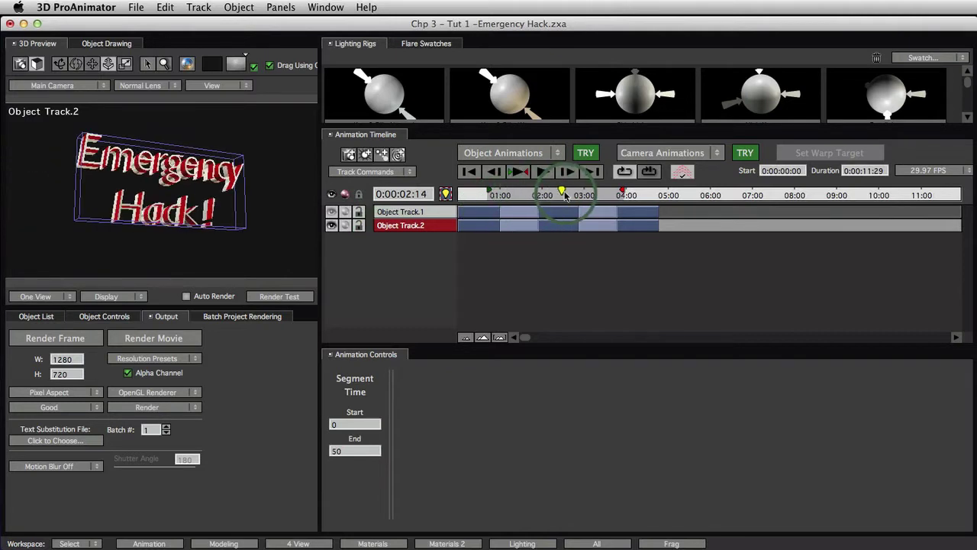
# - In the Materials workspace, apply the bright blue material swatch to the "Emergency Hack!" text on Object Track.2
pyautogui.click(265, 288)
pyautogui.click(362, 455)
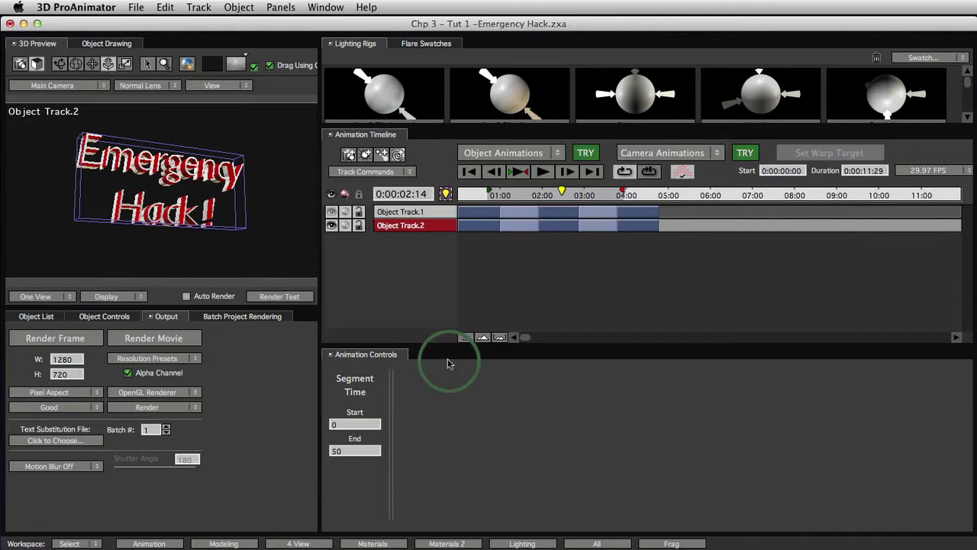
pyautogui.click(391, 543)
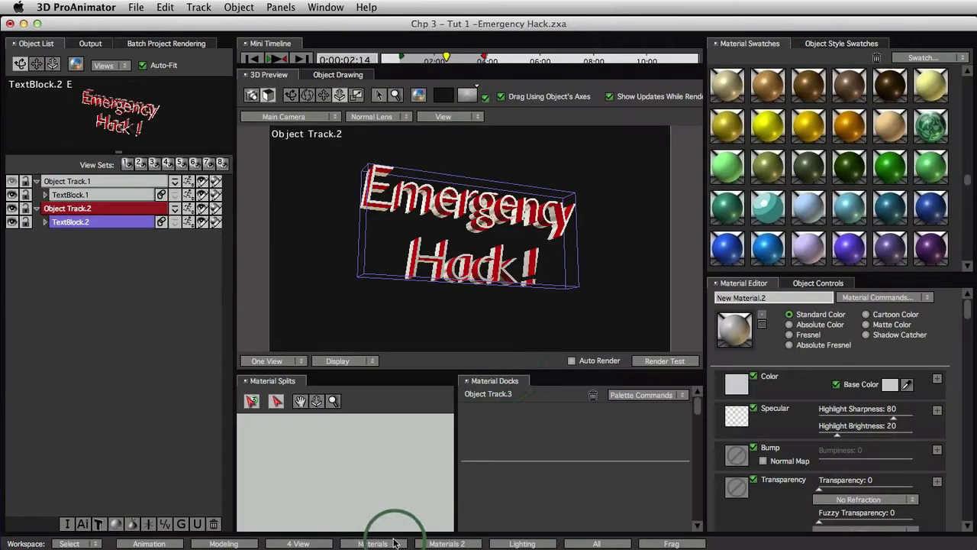
pyautogui.moveTo(767, 246); pyautogui.dragTo(560, 218)
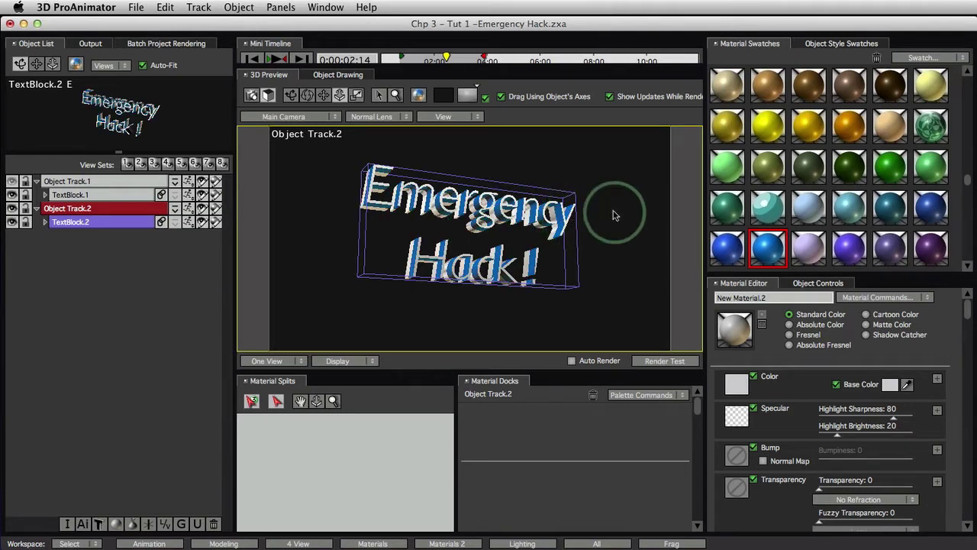
pyautogui.moveTo(733, 257); pyautogui.dragTo(535, 461)
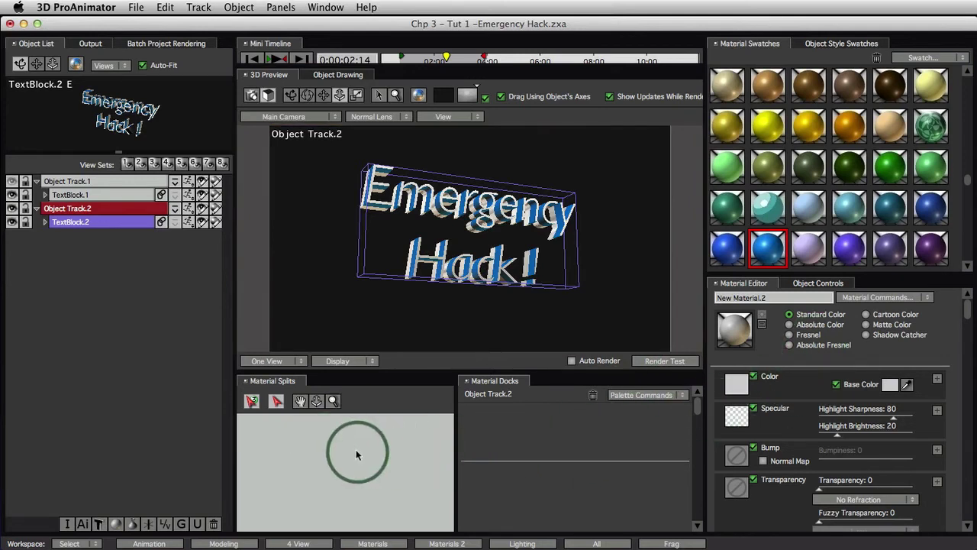
pyautogui.moveTo(357, 451); pyautogui.dragTo(535, 461)
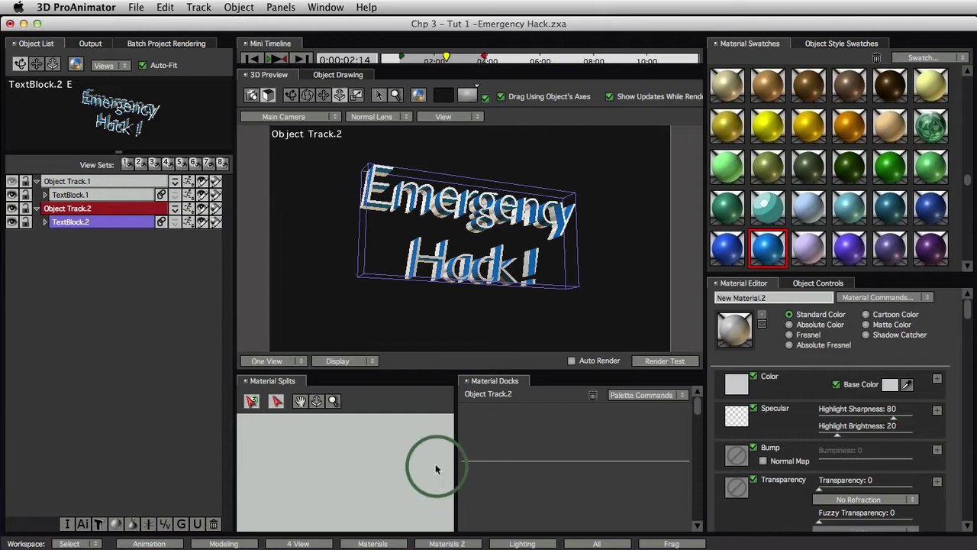
# - Return to the Animation workspace and enlarge the 3D preview area in both width and height
pyautogui.moveTo(225, 508); pyautogui.dragTo(162, 545)
pyautogui.click(157, 543)
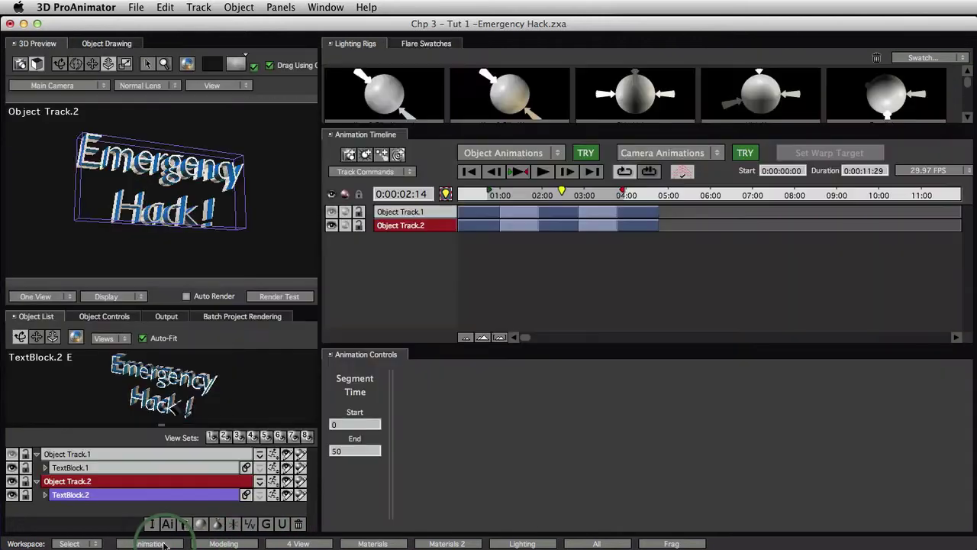
pyautogui.moveTo(319, 264); pyautogui.dragTo(452, 264)
pyautogui.moveTo(350, 312); pyautogui.dragTo(342, 375)
pyautogui.click(227, 144)
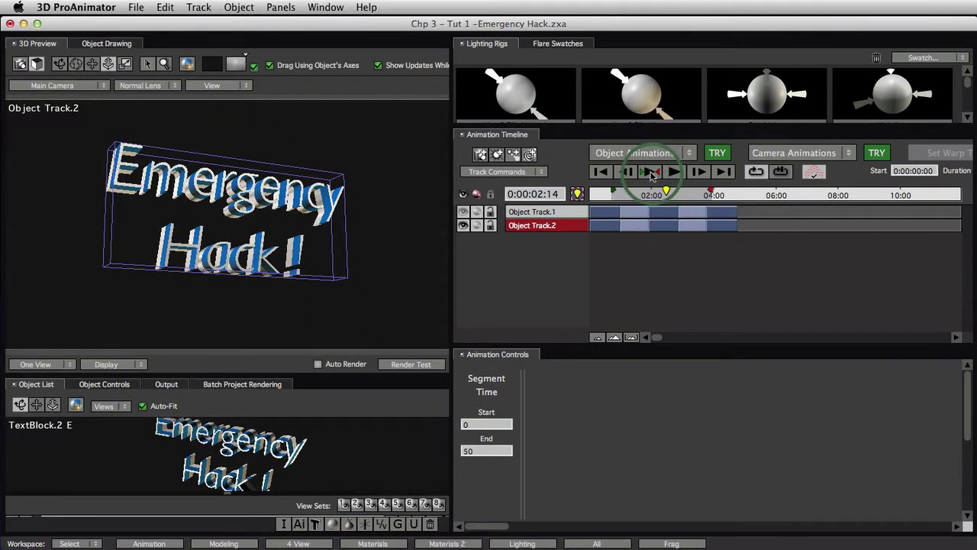
# - Make Object Track.1 visible again and select its second transition segment
pyautogui.moveTo(664, 195)
pyautogui.mouseDown()
pyautogui.moveTo(638, 197)
pyautogui.moveTo(687, 195)
pyautogui.moveTo(655, 194)
pyautogui.mouseUp()
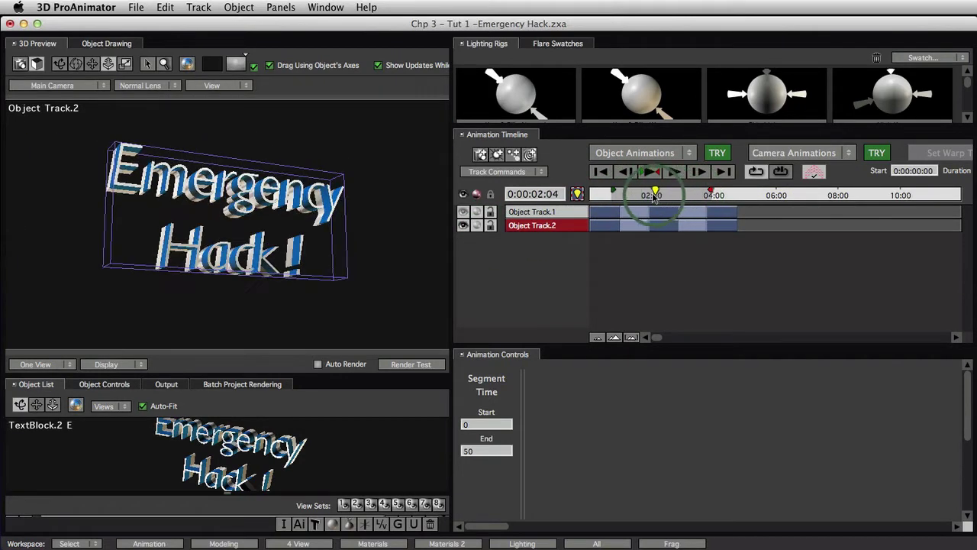
pyautogui.click(463, 224)
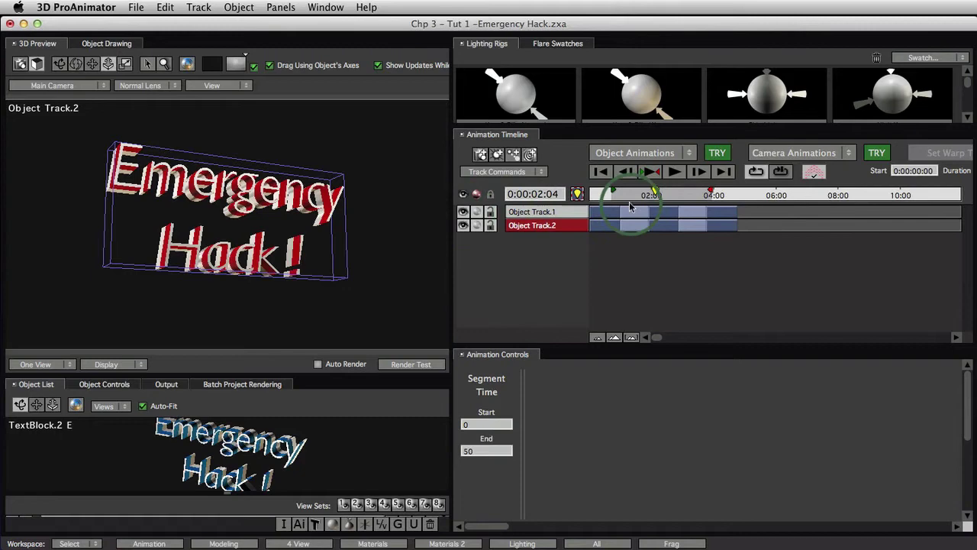
pyautogui.click(655, 191)
pyautogui.moveTo(655, 191)
pyautogui.mouseDown()
pyautogui.moveTo(621, 195)
pyautogui.moveTo(693, 196)
pyautogui.moveTo(662, 196)
pyautogui.moveTo(687, 197)
pyautogui.moveTo(691, 207)
pyautogui.mouseUp()
pyautogui.click(692, 212)
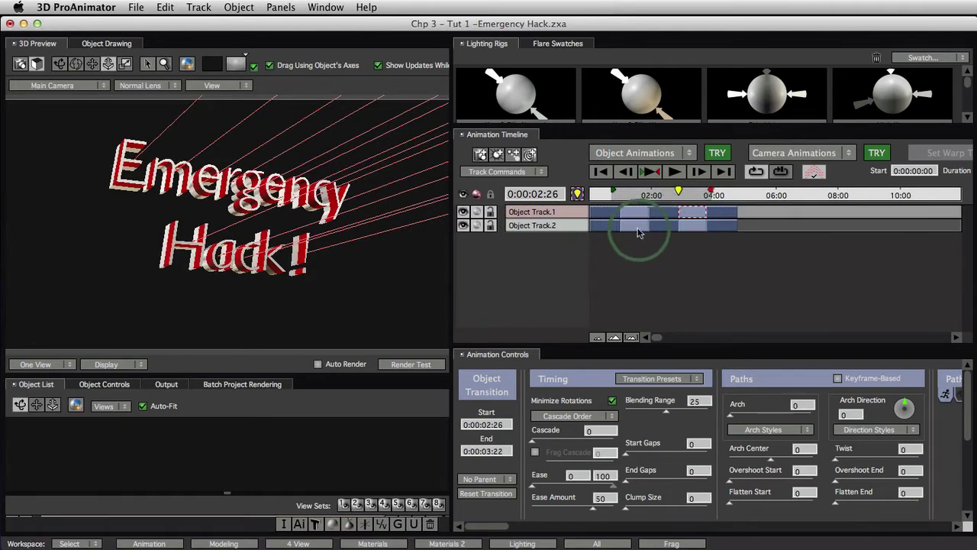
# - Select all segments of Object Track.2 and shift them together so the first pose starts at 0:00:01:26
pyautogui.click(604, 226)
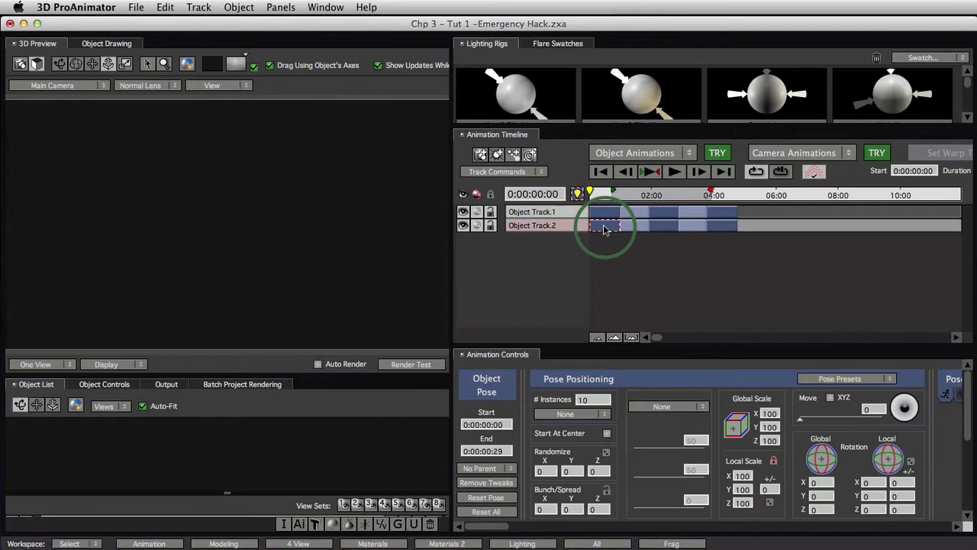
pyautogui.keyDown('shift'); pyautogui.click(725, 226); pyautogui.keyUp('shift')
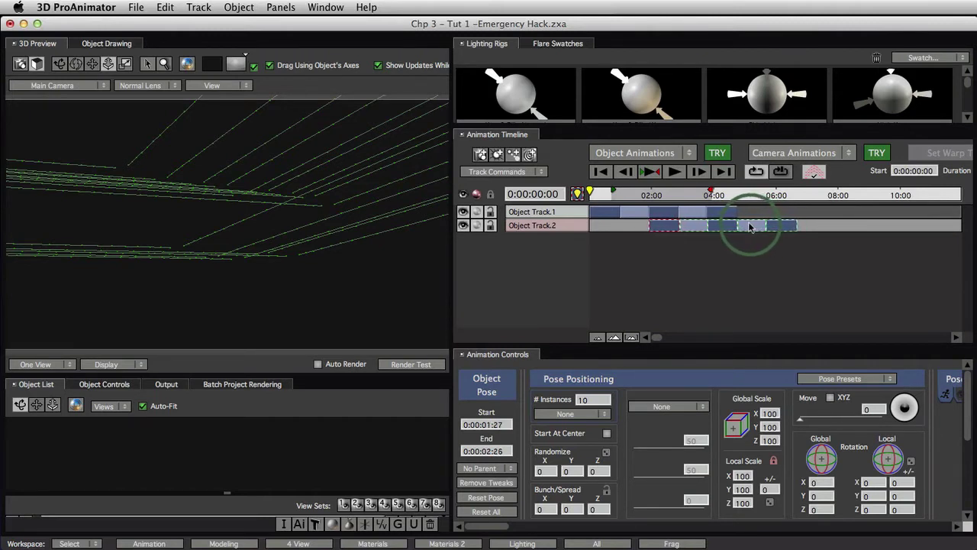
pyautogui.moveTo(744, 227); pyautogui.dragTo(762, 213)
pyautogui.moveTo(698, 229); pyautogui.dragTo(707, 228)
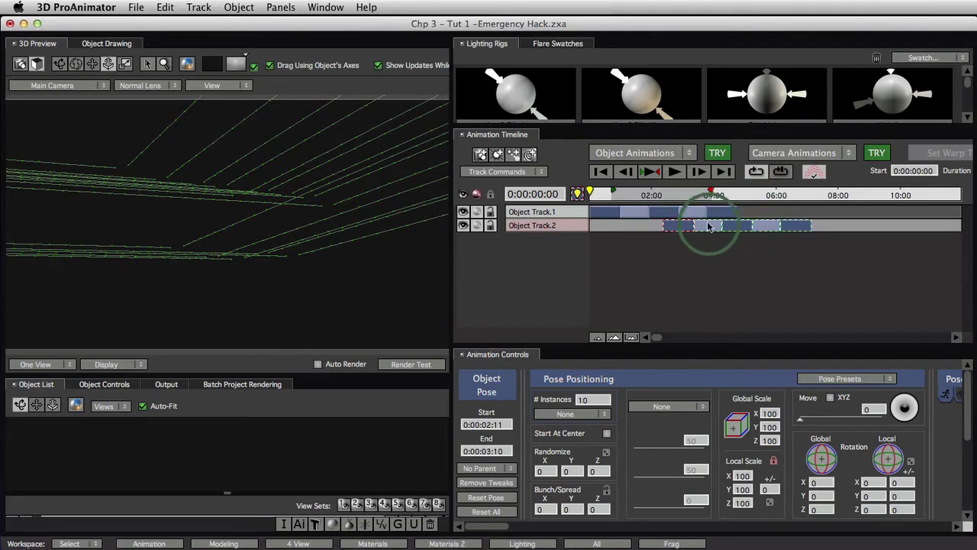
pyautogui.moveTo(708, 228); pyautogui.dragTo(681, 225)
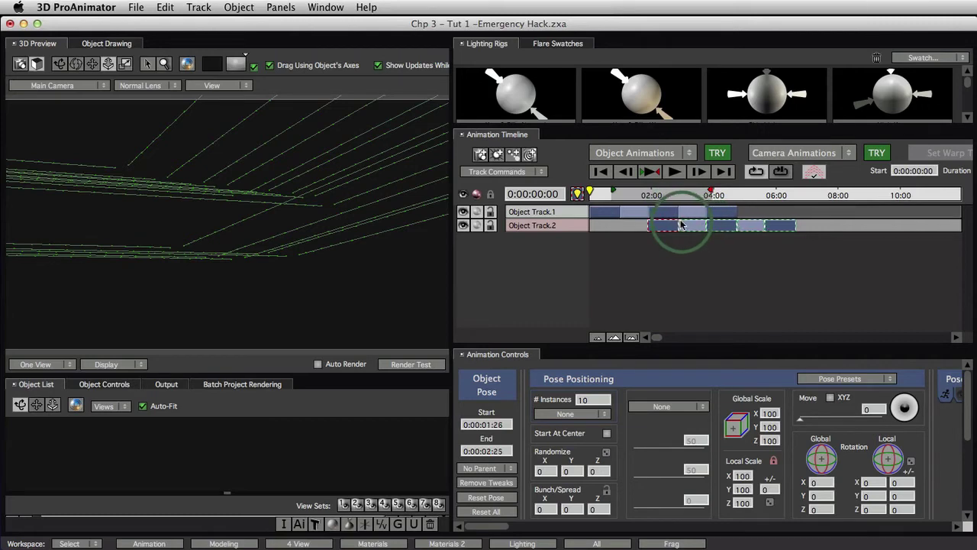
# - Extend the end of the work area to just before 06:00 and play the overlapping red and blue text animation
pyautogui.click(650, 171)
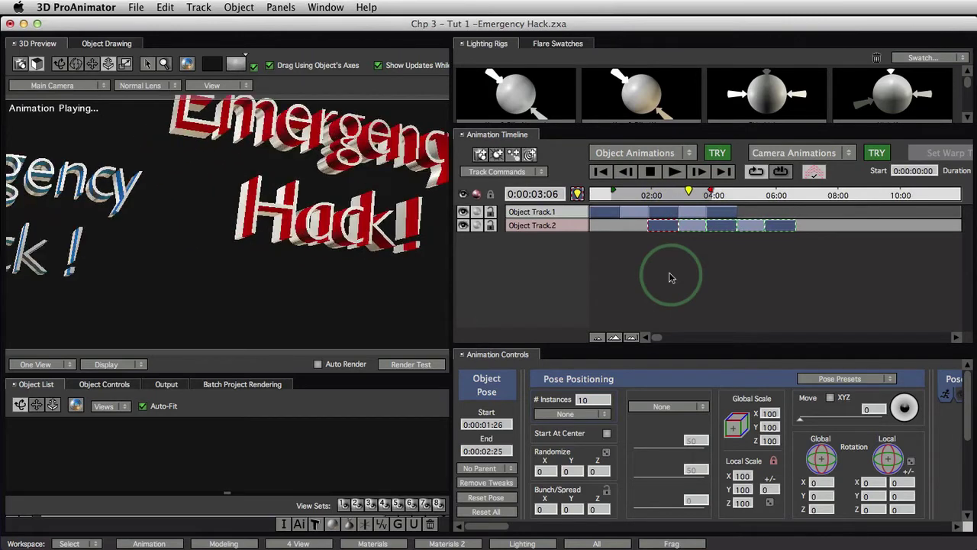
pyautogui.click(771, 192)
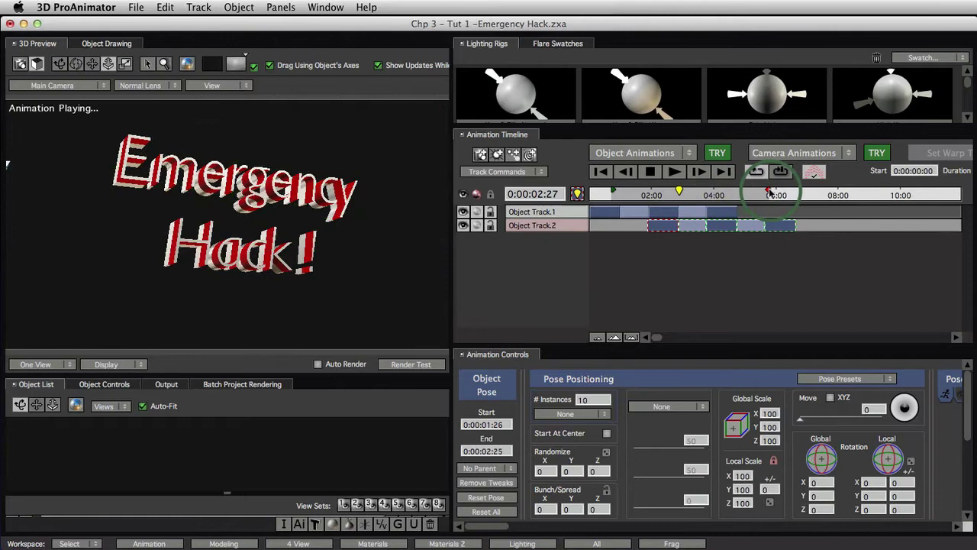
pyautogui.click(759, 275)
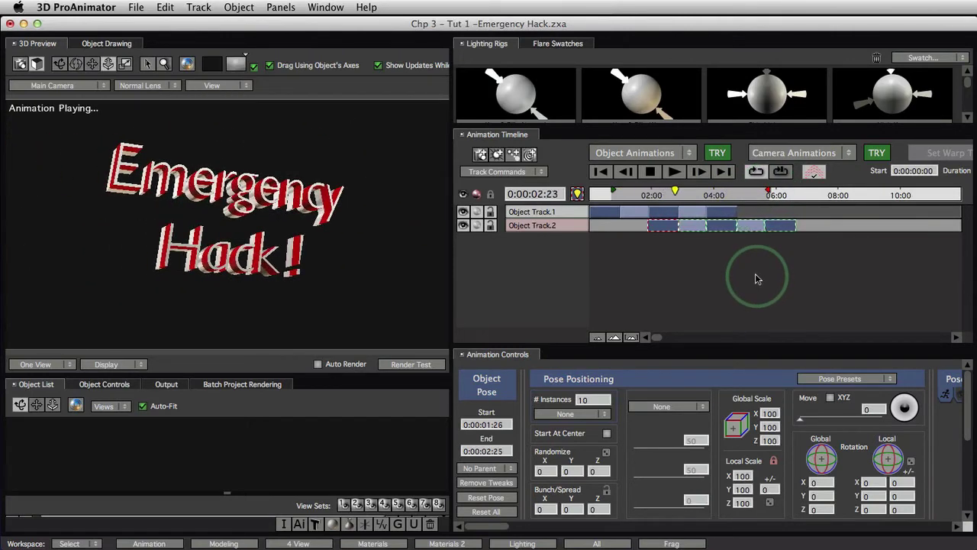
pyautogui.click(651, 171)
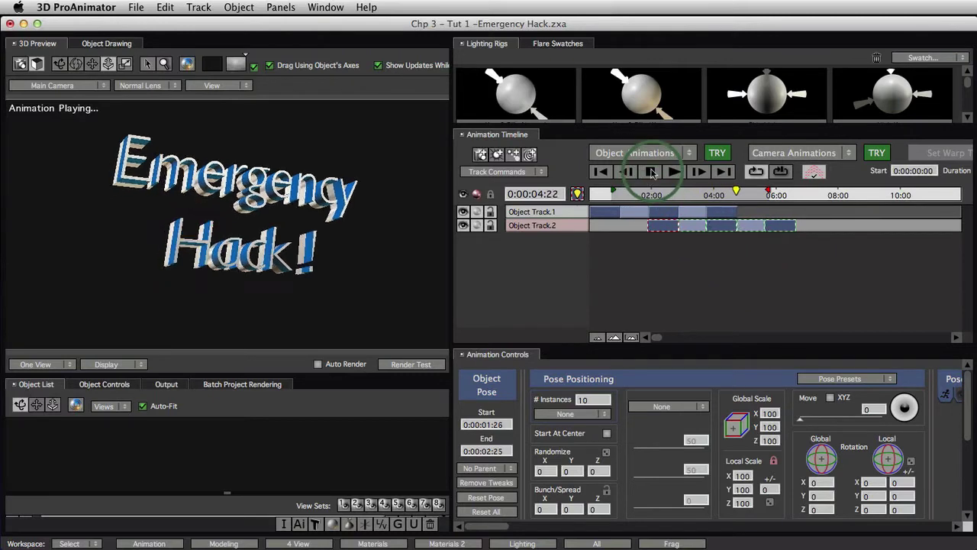
# - Duplicate Object Track.1 and move the copy below Object Track.2 in the timeline
pyautogui.click(529, 212)
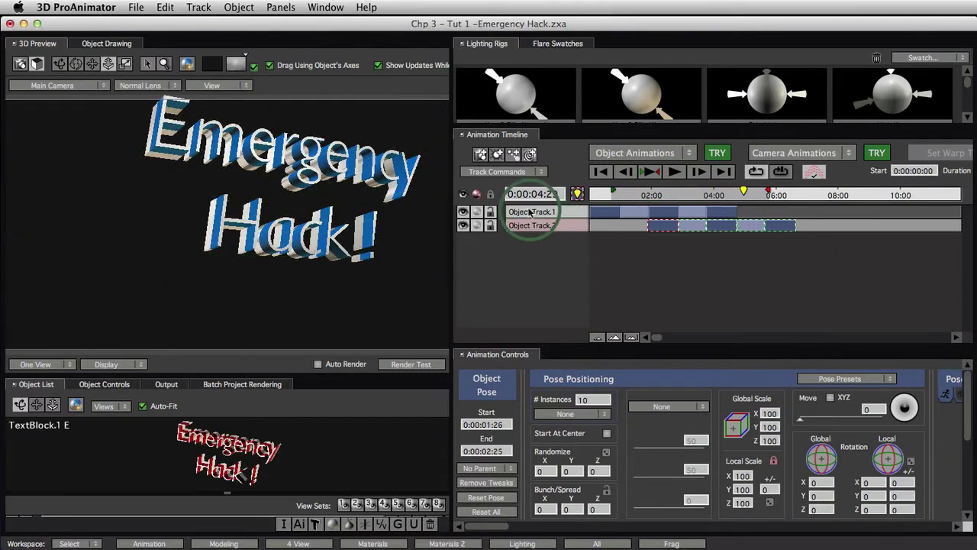
pyautogui.click(512, 173)
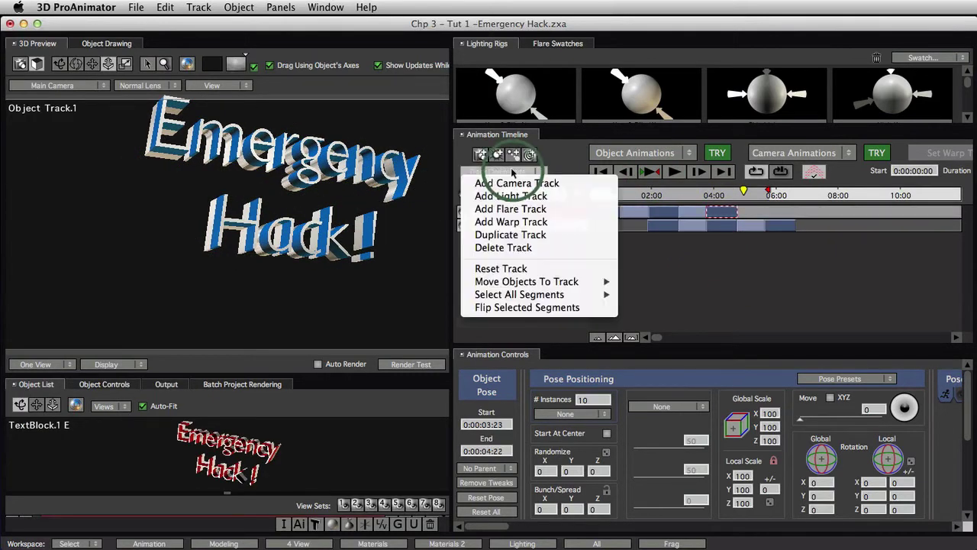
pyautogui.click(516, 236)
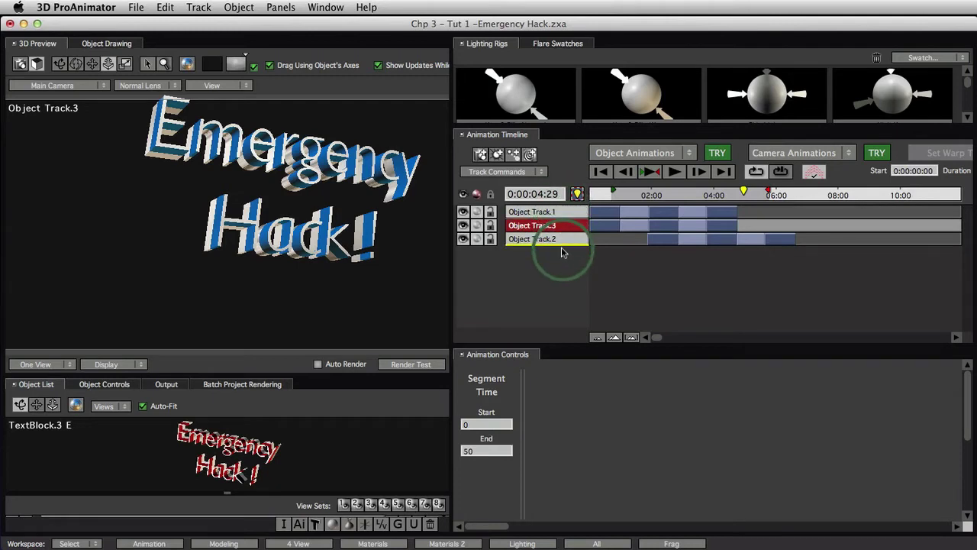
pyautogui.moveTo(562, 245); pyautogui.dragTo(562, 241)
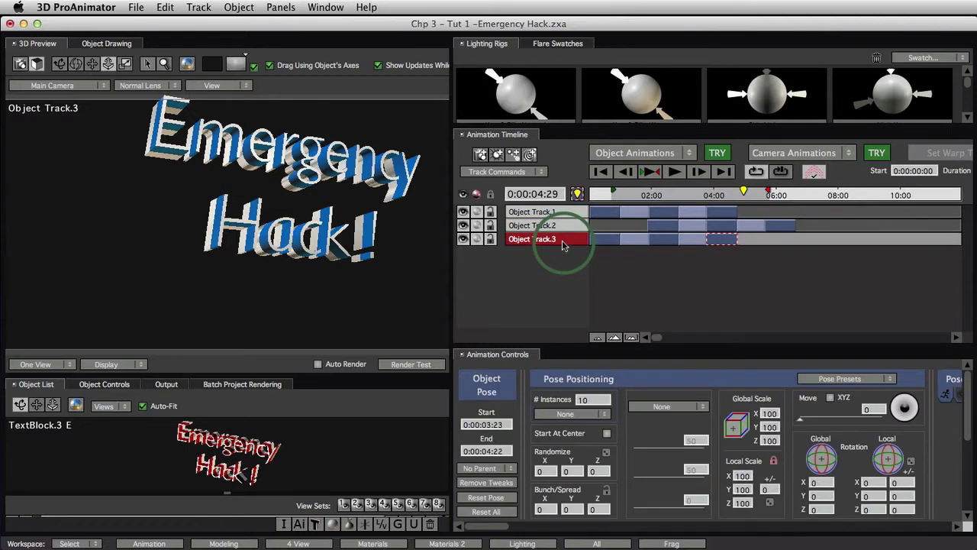
# - Select all segments of Object Track.3 and shift them together so the first pose starts at 0:00:03:22
pyautogui.click(610, 239)
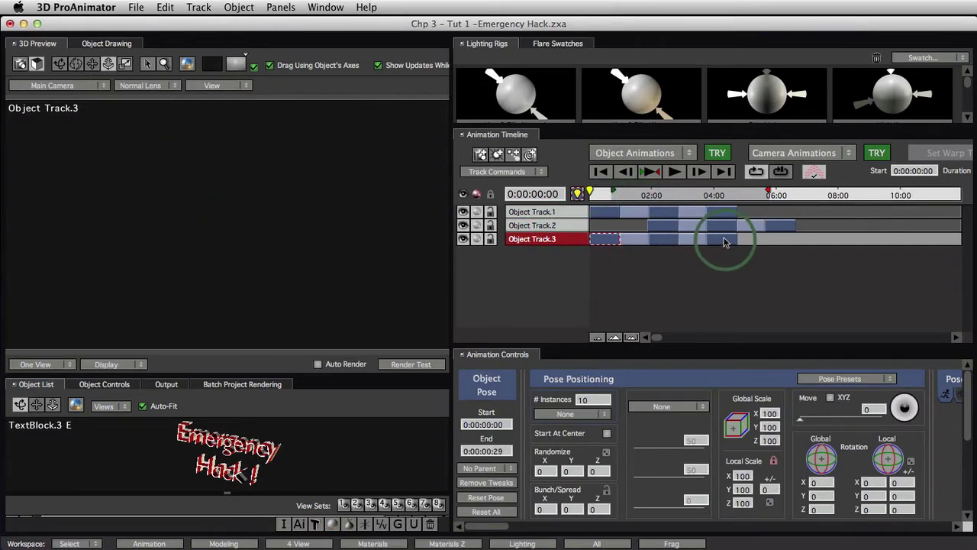
pyautogui.keyDown('shift'); pyautogui.click(726, 242); pyautogui.keyUp('shift')
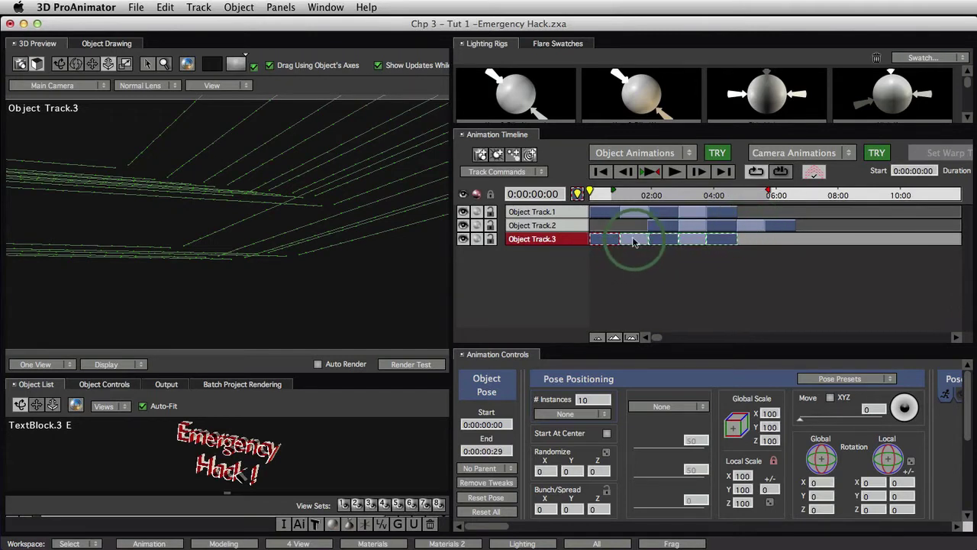
pyautogui.moveTo(632, 242); pyautogui.dragTo(752, 240)
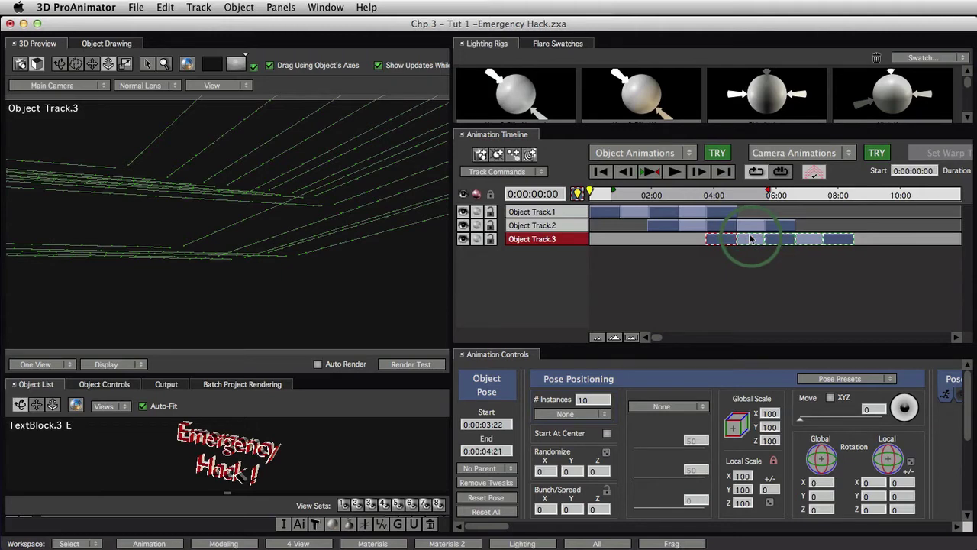
# - Play the three-track animation, stop it, and scrub through Object Track.1's first transition and second pose to 0:00:02:26
pyautogui.click(651, 173)
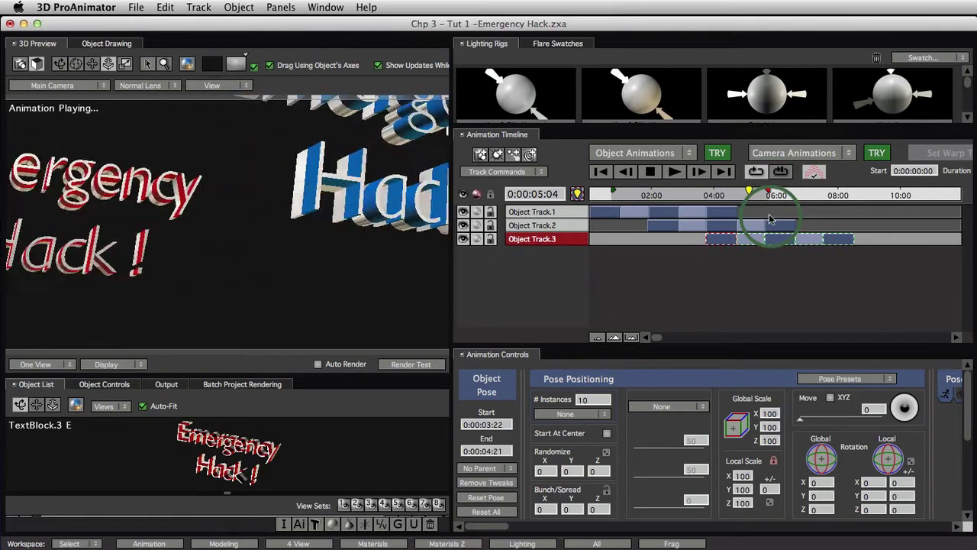
pyautogui.click(628, 194)
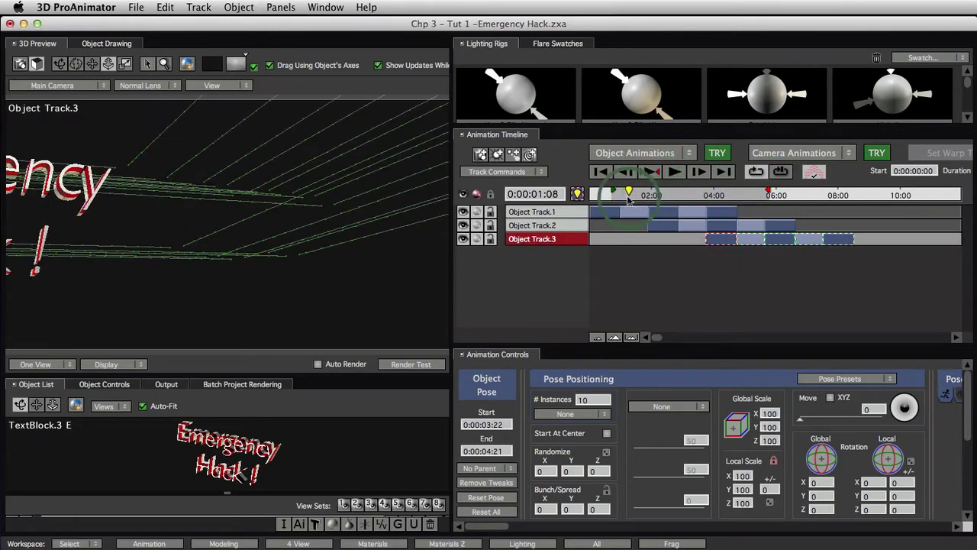
pyautogui.moveTo(628, 196)
pyautogui.mouseDown()
pyautogui.moveTo(647, 191)
pyautogui.moveTo(621, 195)
pyautogui.mouseUp()
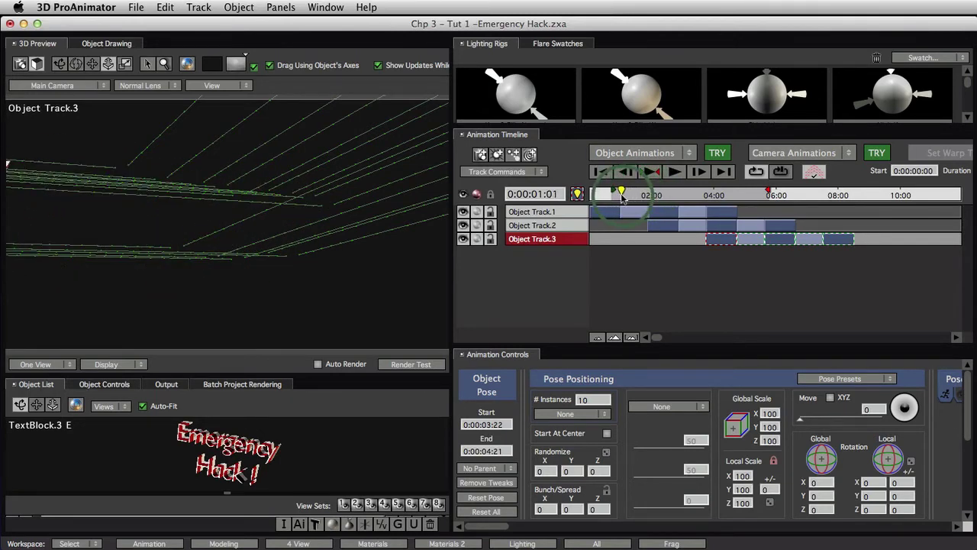
pyautogui.moveTo(621, 195); pyautogui.dragTo(649, 197)
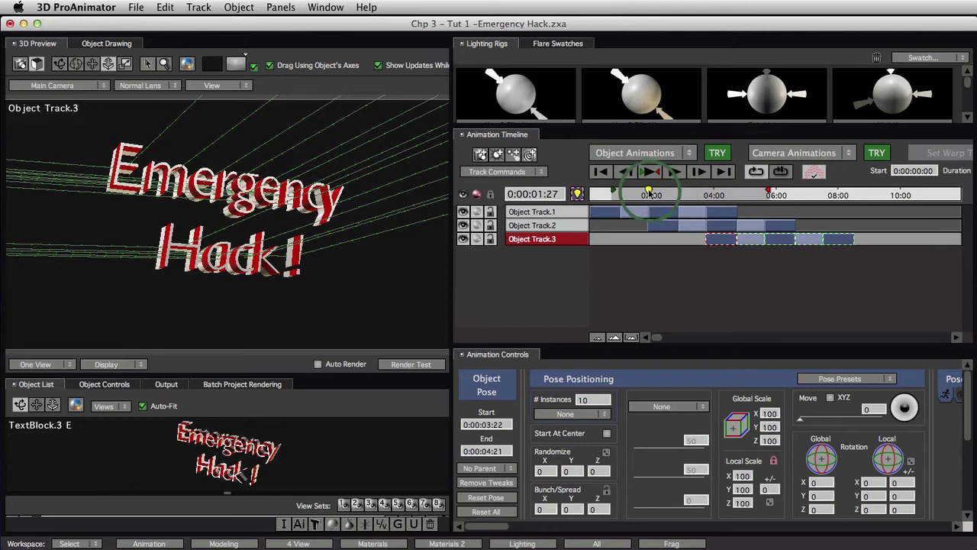
pyautogui.moveTo(649, 192); pyautogui.dragTo(676, 198)
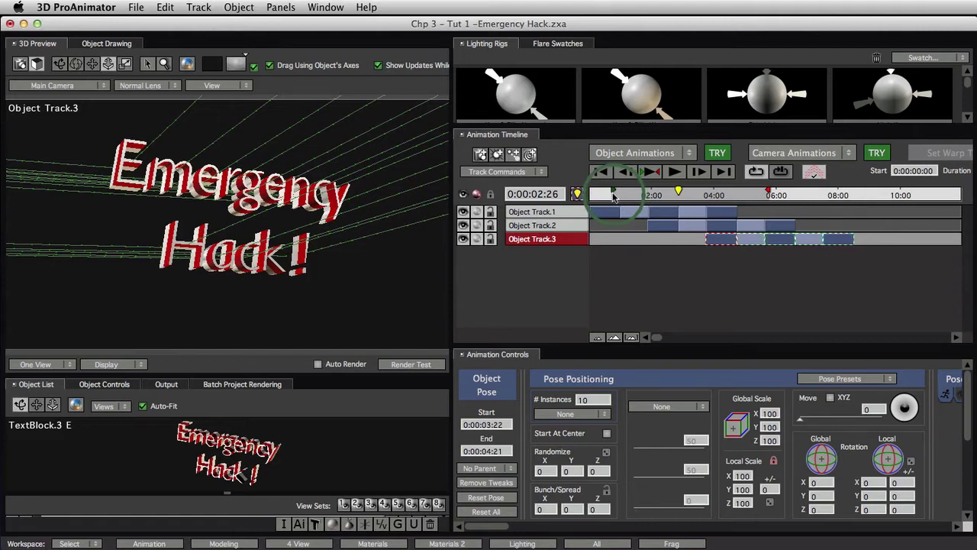
# - Set the work area to run from about 0:00:02:26 to 0:00:06:16, matching the second-pose ends of Object Track.1 and Object Track.3
pyautogui.moveTo(614, 197)
pyautogui.mouseDown()
pyautogui.moveTo(684, 205)
pyautogui.moveTo(679, 193)
pyautogui.moveTo(688, 191)
pyautogui.mouseUp()
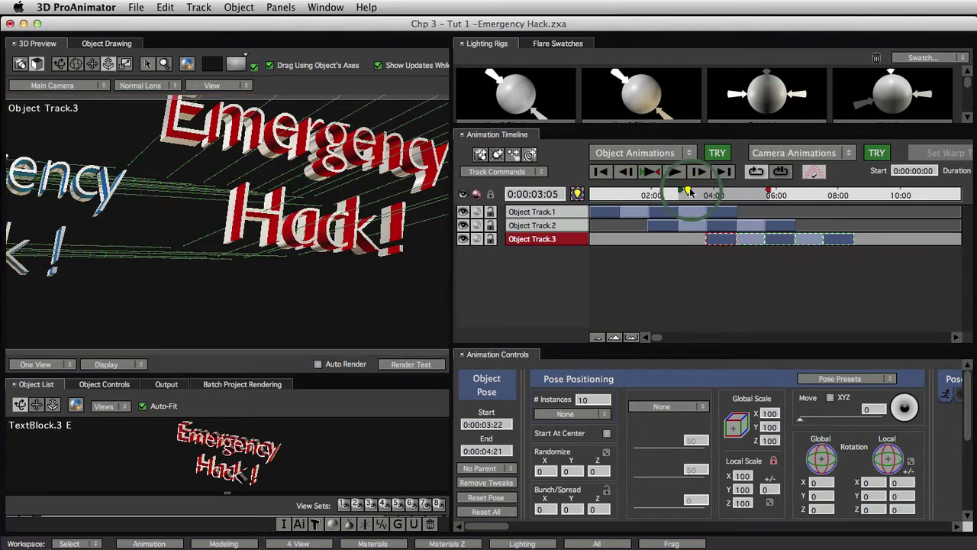
pyautogui.moveTo(688, 191); pyautogui.dragTo(814, 197)
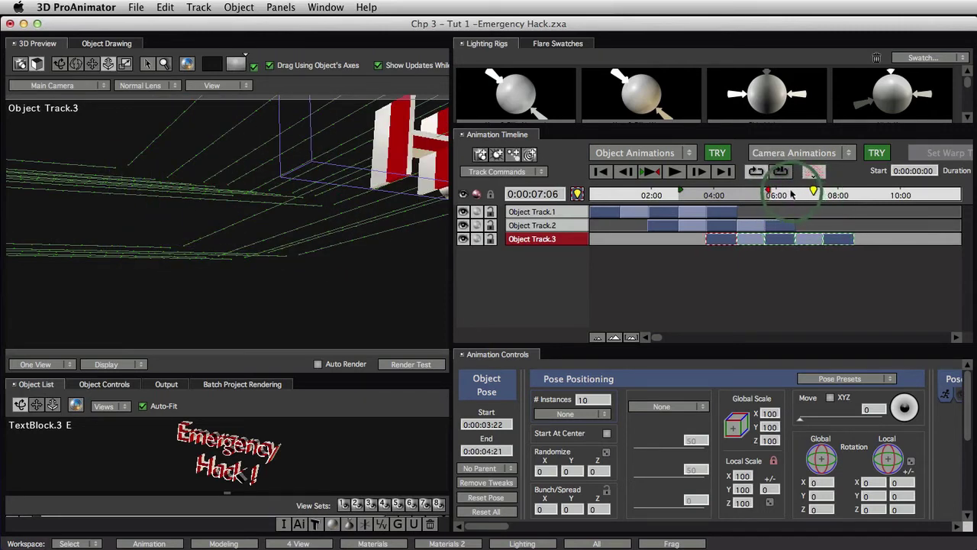
pyautogui.click(778, 202)
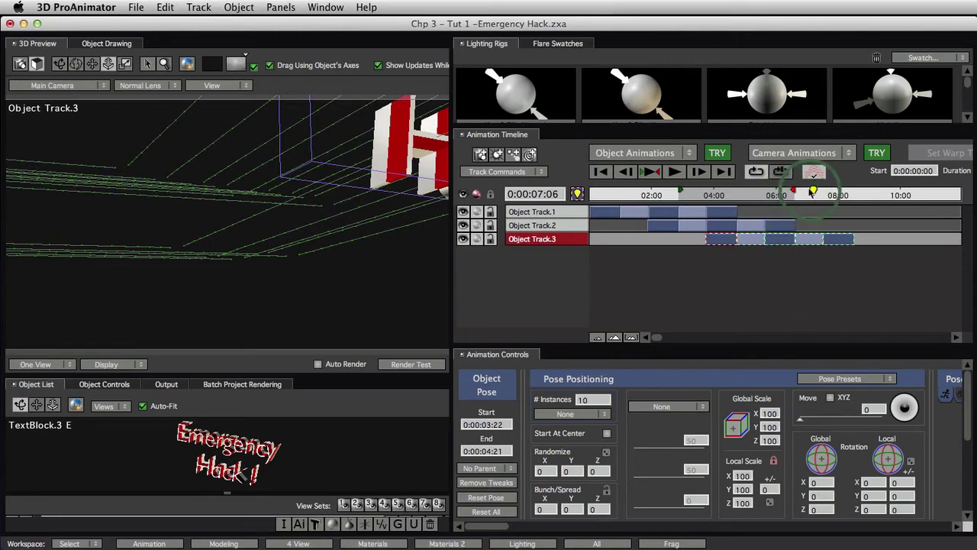
# - Compare the frames at the work area's end and middle by scrubbing, and play the looping animation
pyautogui.moveTo(813, 192); pyautogui.dragTo(775, 197)
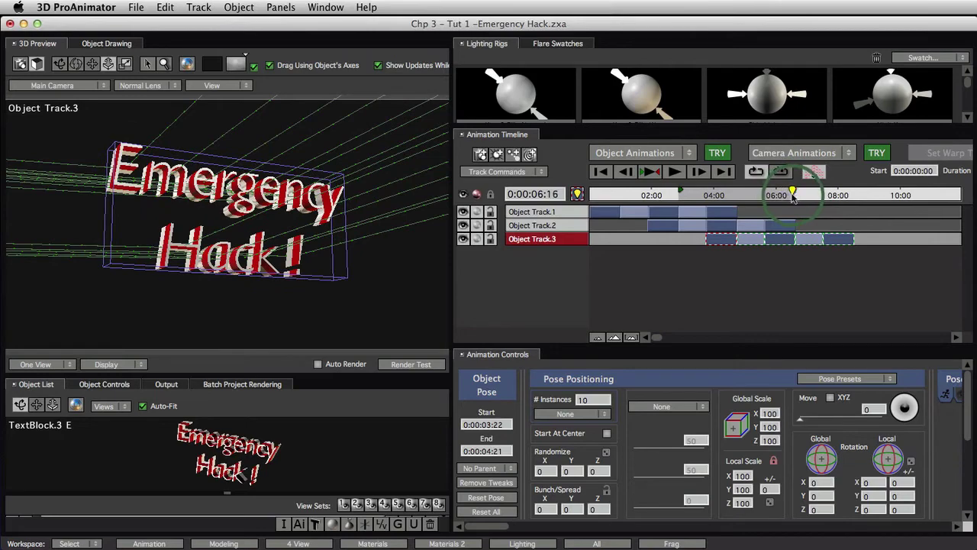
pyautogui.moveTo(793, 196); pyautogui.dragTo(706, 199)
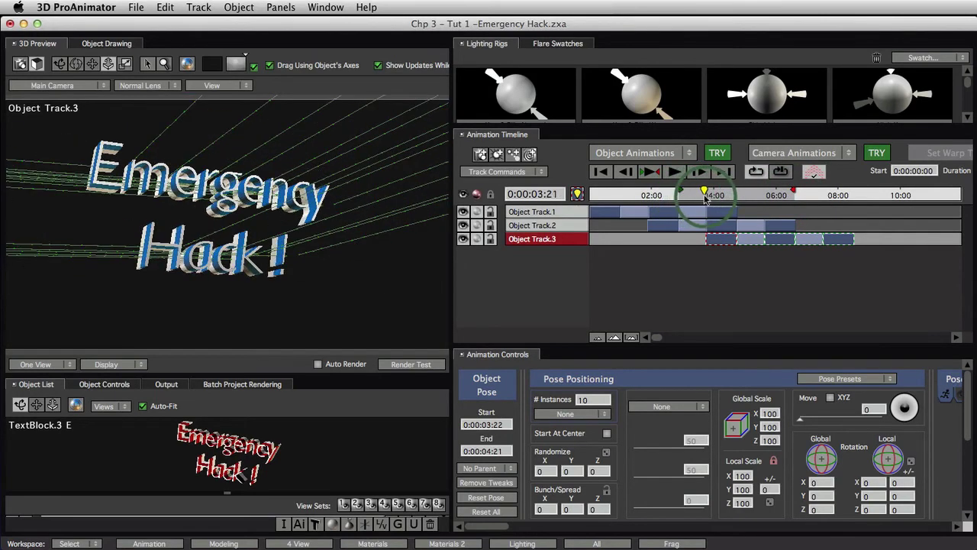
pyautogui.click(649, 171)
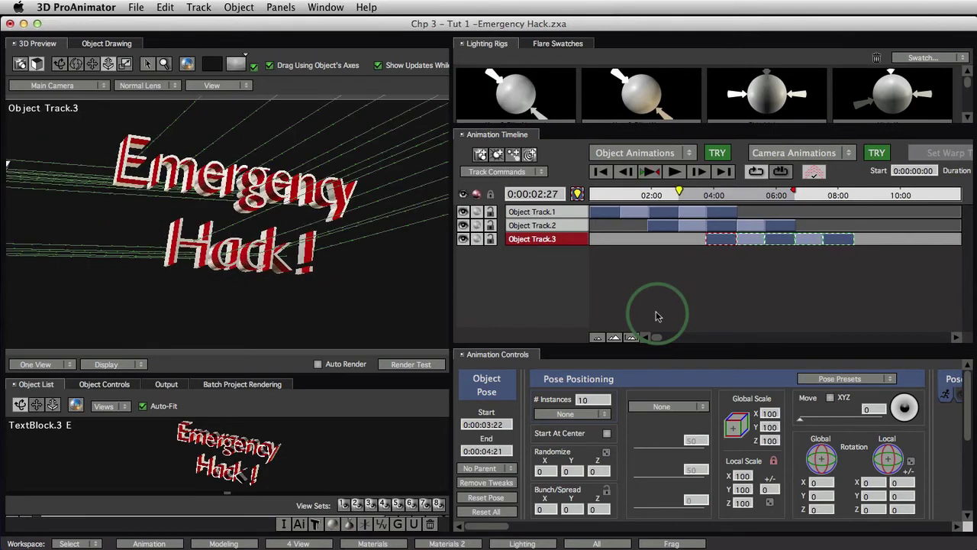
# - Check the render range options in the output settings, leaving Render Work Area as the chosen range
pyautogui.click(168, 386)
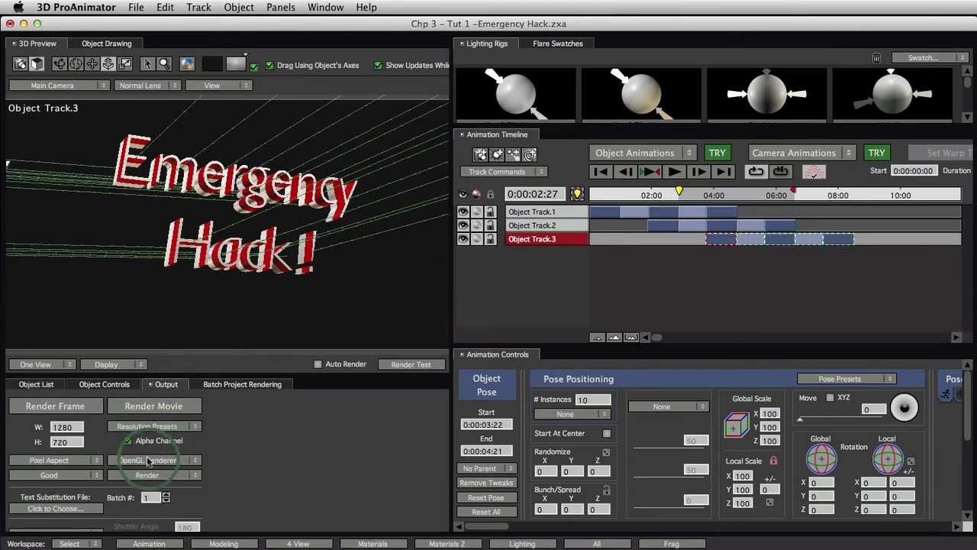
pyautogui.click(160, 476)
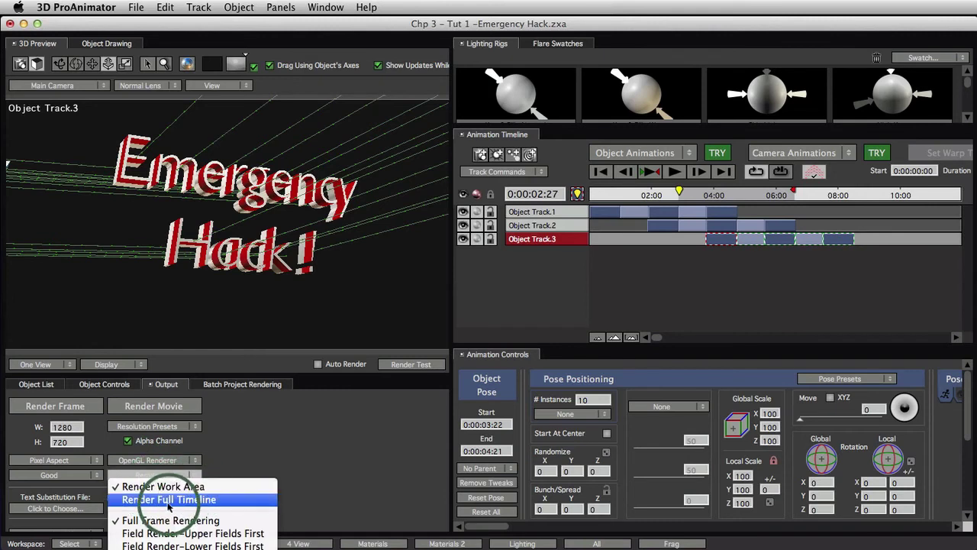
pyautogui.click(229, 499)
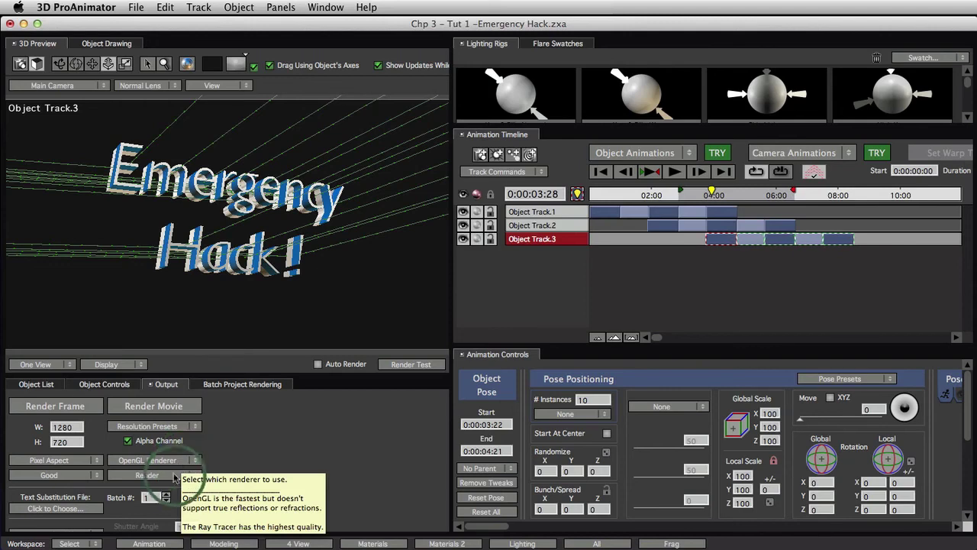
pyautogui.click(184, 475)
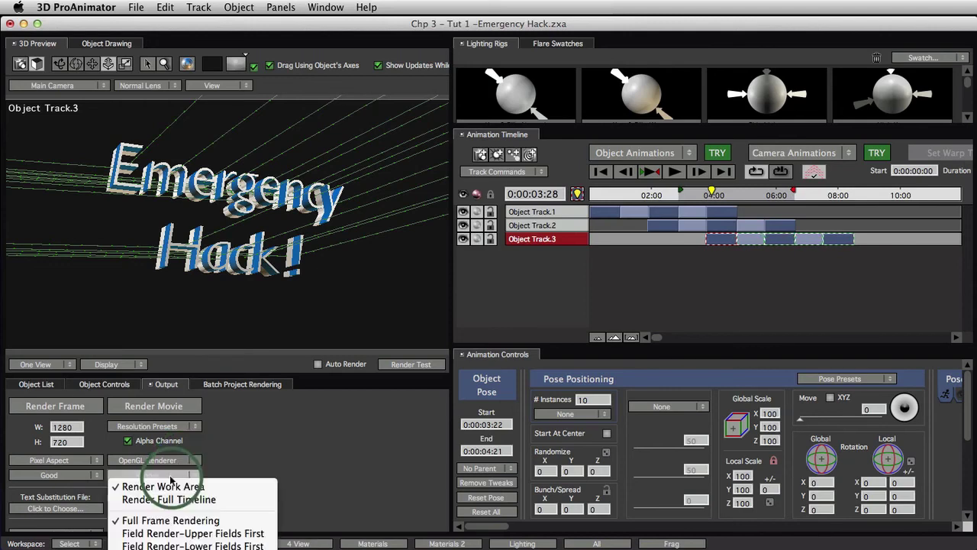
pyautogui.click(285, 437)
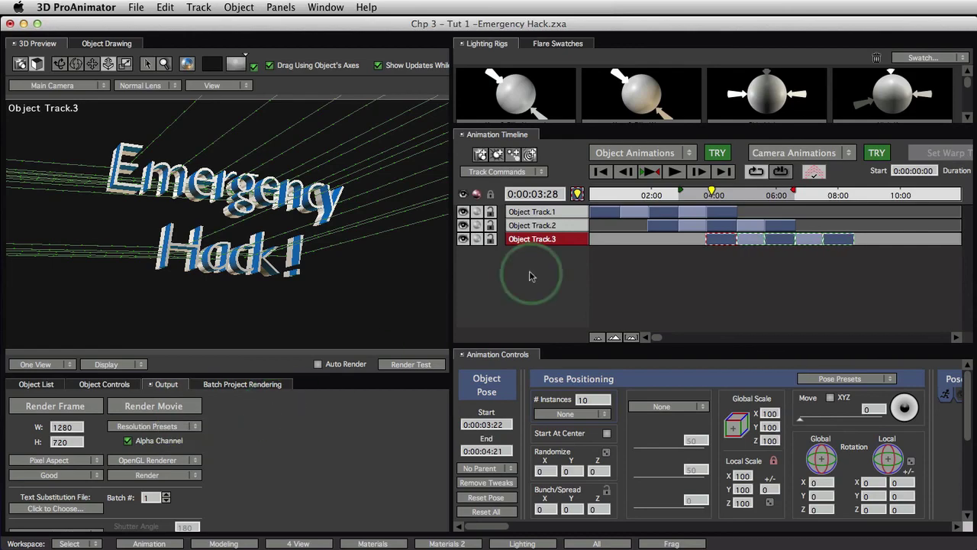
# - Scrub through the work area from near its start to 0:00:06:03 to review the loop
pyautogui.click(689, 195)
pyautogui.moveTo(689, 199); pyautogui.dragTo(818, 269)
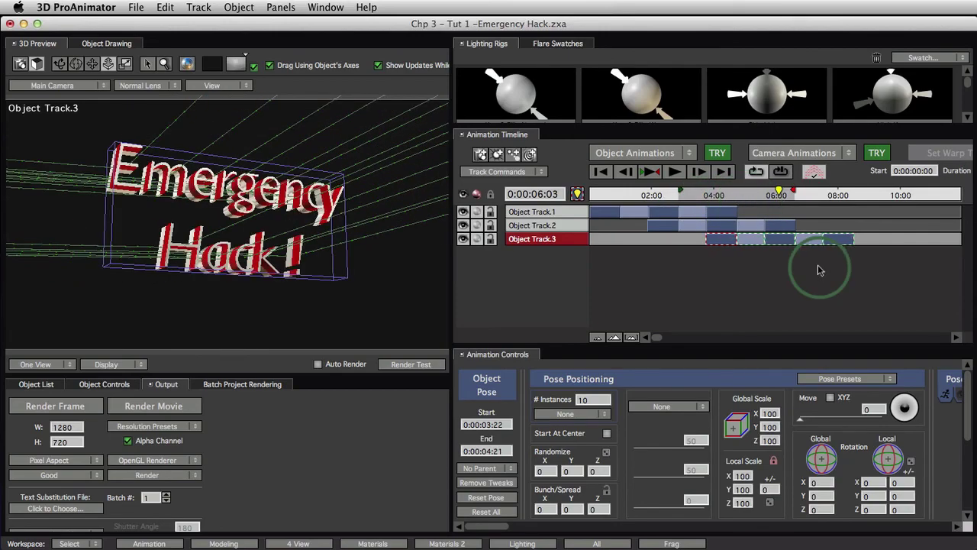